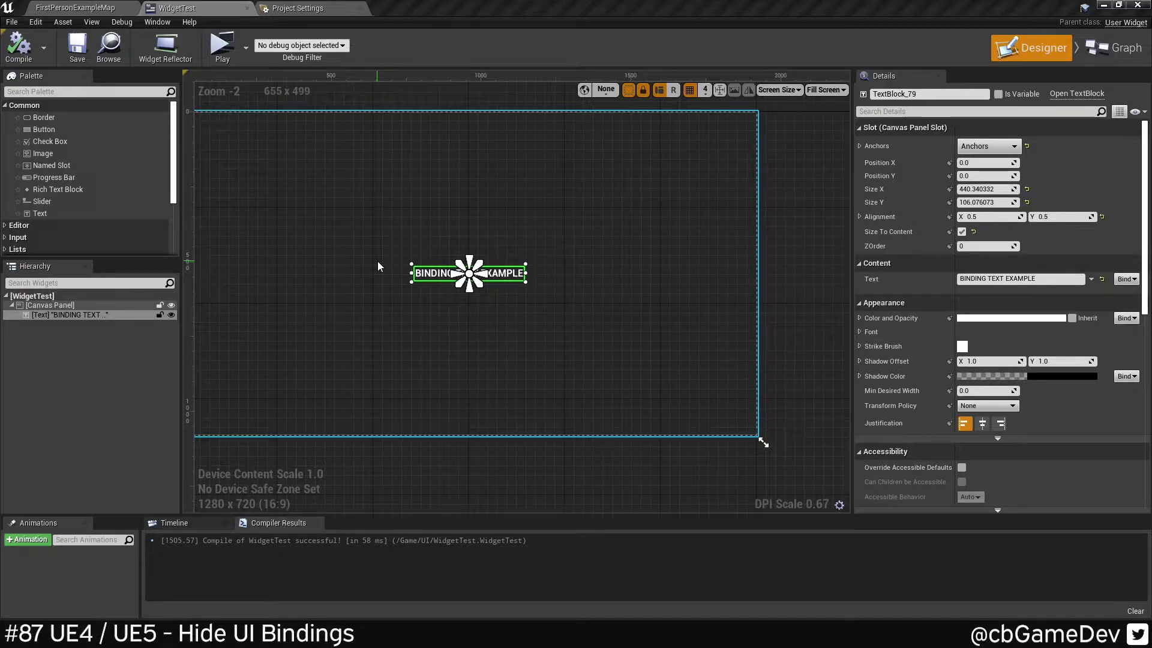
scroll(469, 270, up, 2)
scroll(468, 270, down, 2)
- Select and deselect the BINDING TEXT EXAMPLE text widget to inspect its properties
click(538, 237)
click(527, 288)
click(486, 307)
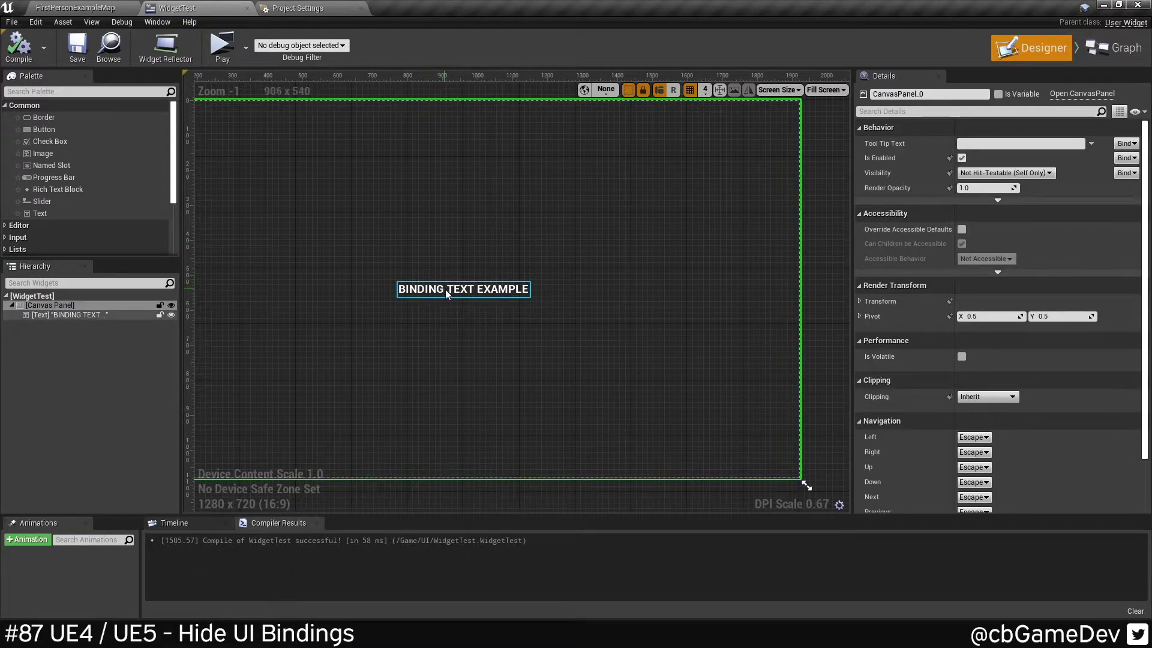
click(445, 289)
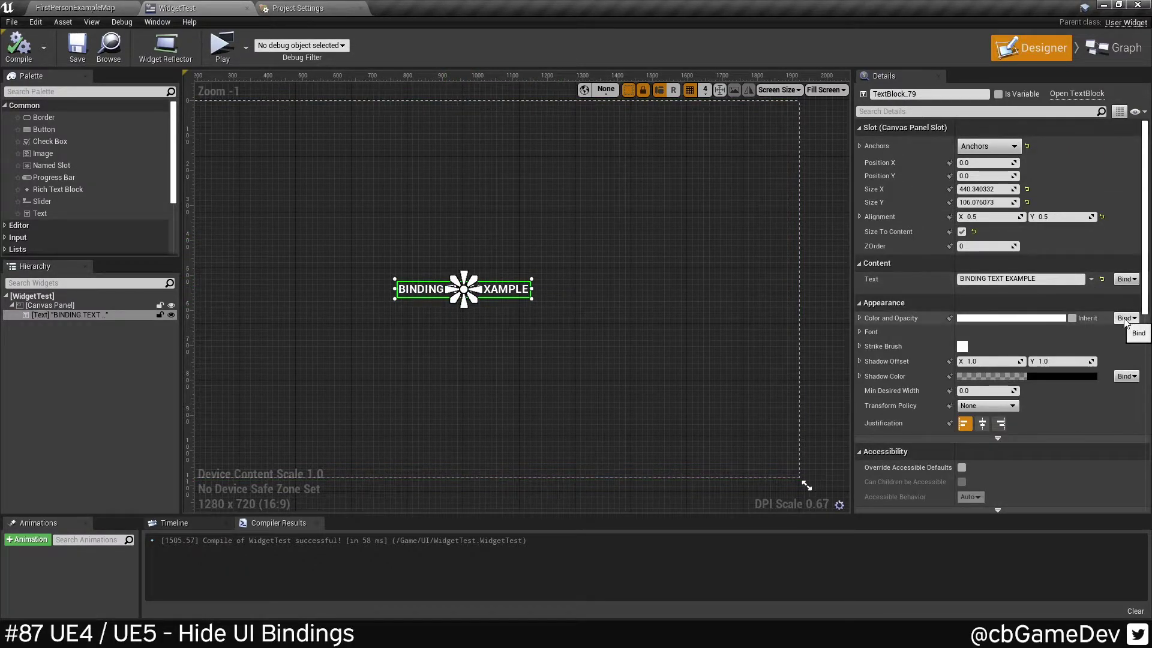
scroll(1125, 385, down, 2)
scroll(1126, 385, down, 3)
click(443, 311)
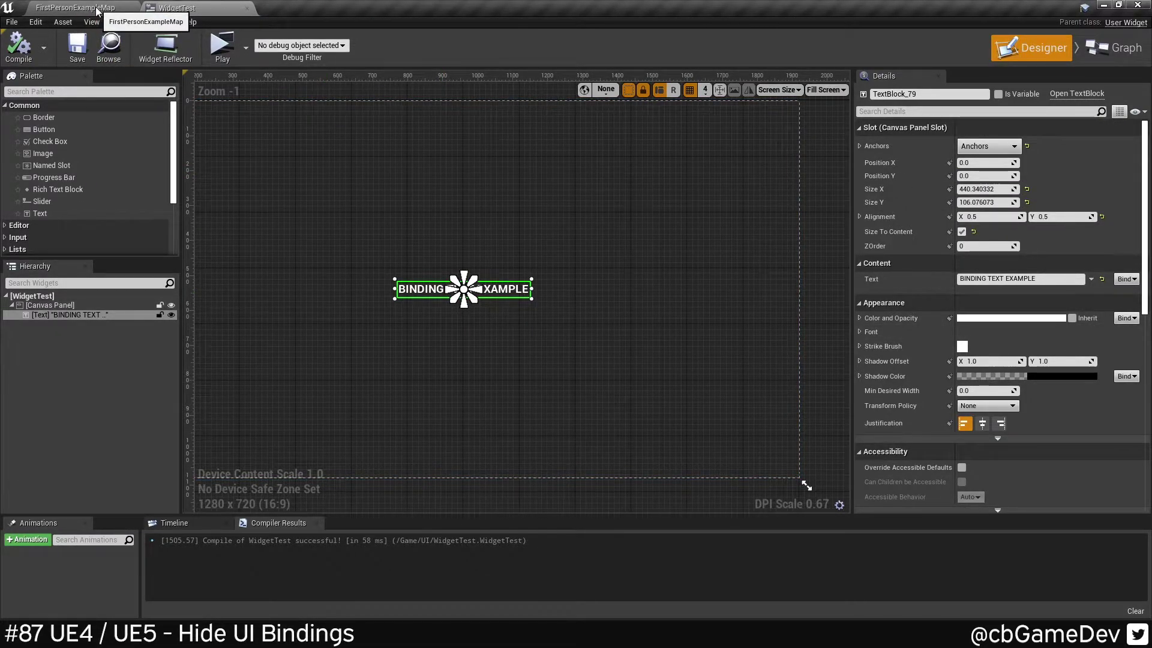
- From the level editor, open Project Settings at the Widget Designer (Team) page
click(75, 7)
click(282, 46)
click(292, 102)
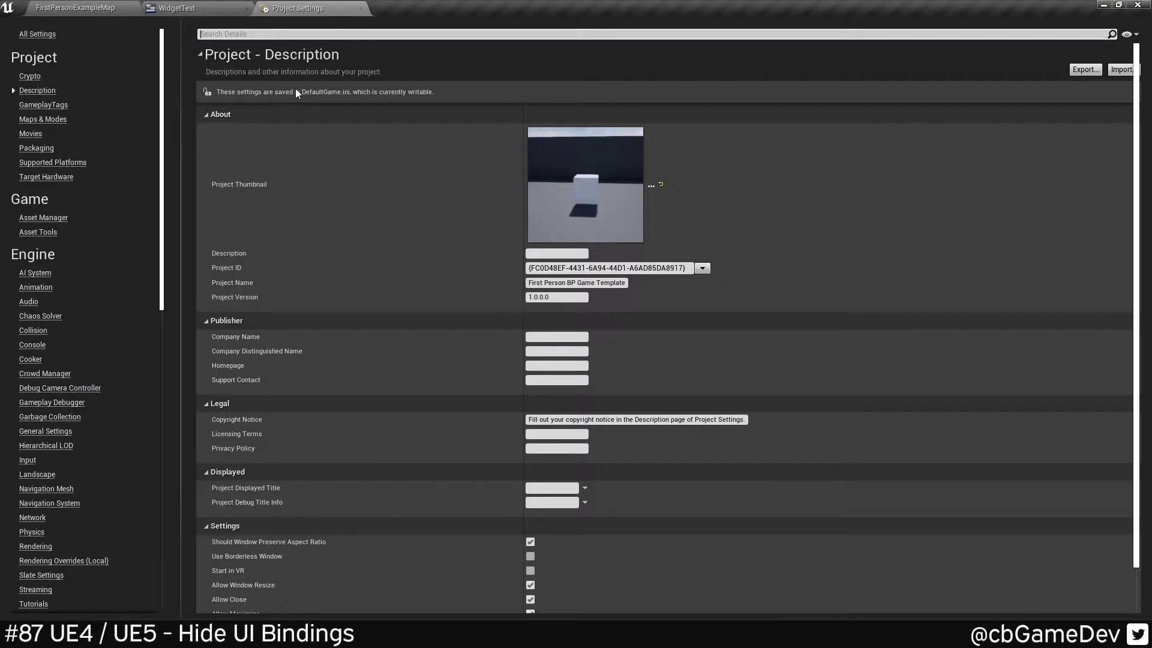
scroll(27, 282, down, 5)
scroll(54, 283, down, 5)
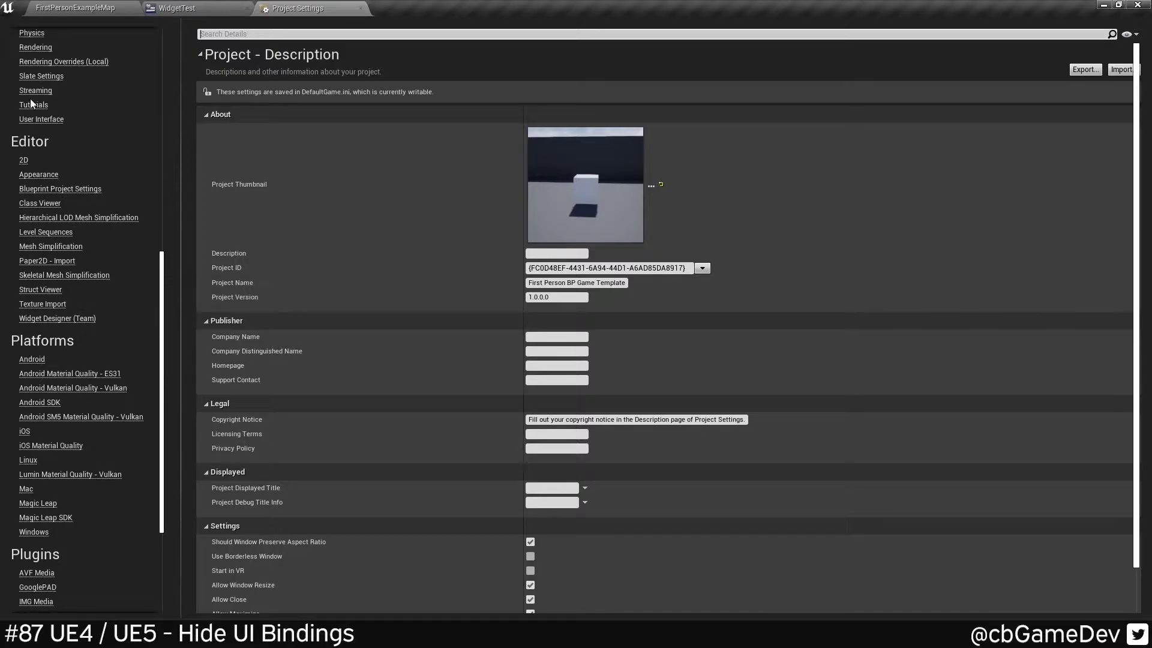
click(53, 321)
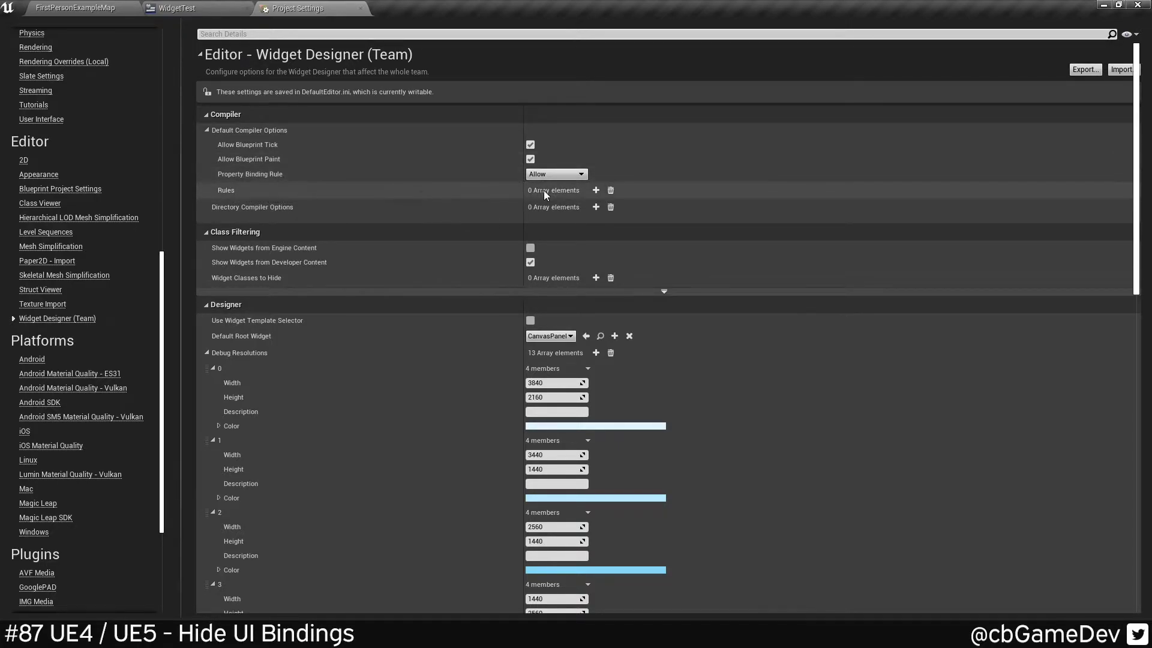
- Change Property Binding Rule from Allow to Prevent and Error, then go back to WidgetTest
click(557, 176)
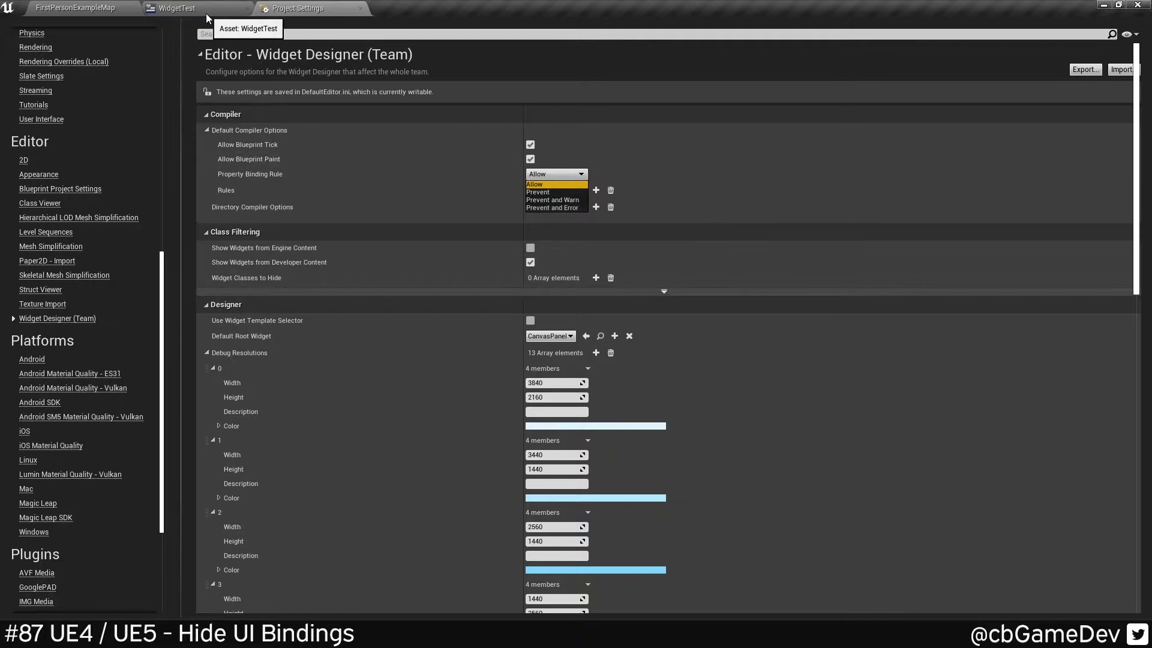
click(553, 208)
click(204, 14)
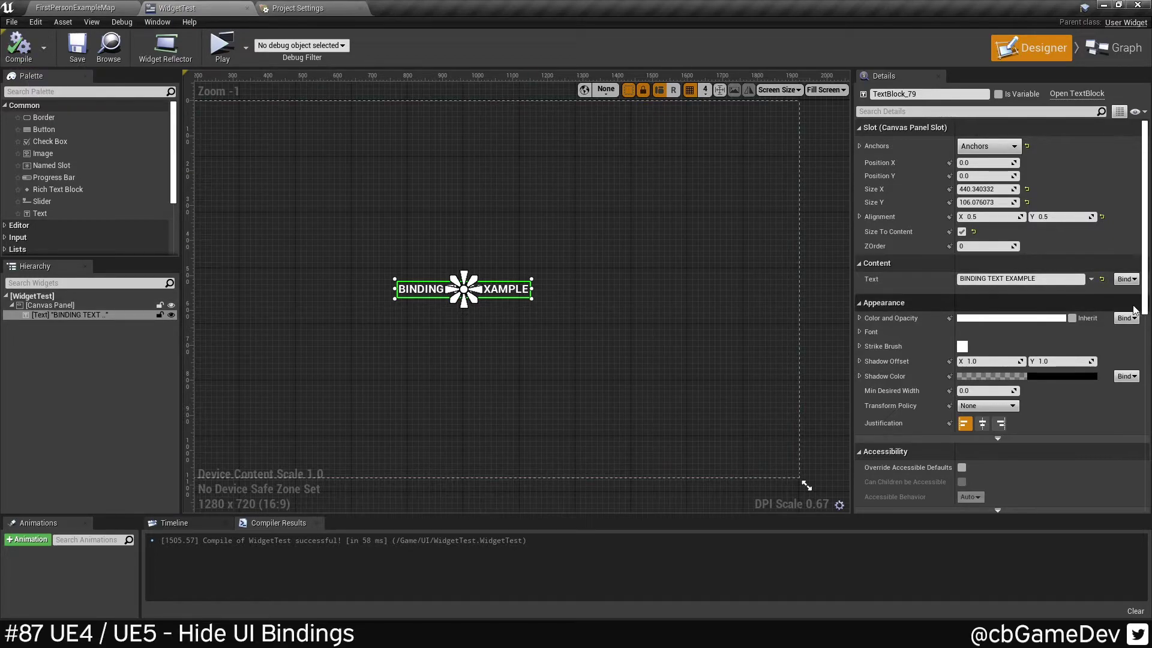
- Compile WidgetTest, confirm the text widget lost its Bind options, then open UE5's Edit menu
click(23, 47)
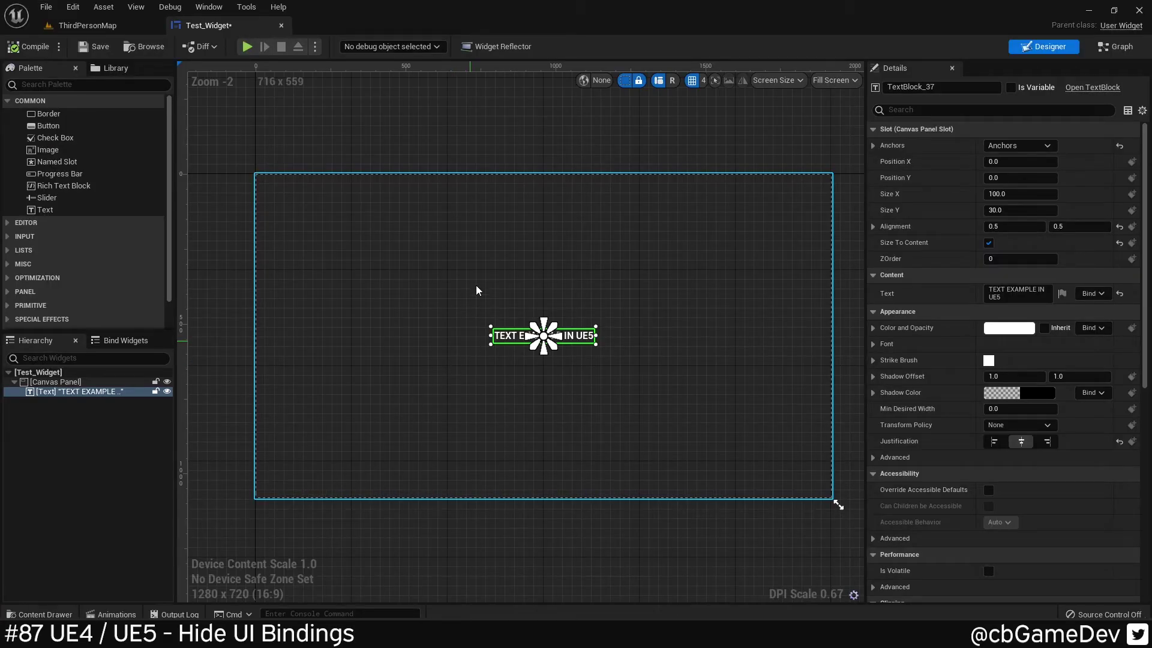
click(552, 312)
click(558, 335)
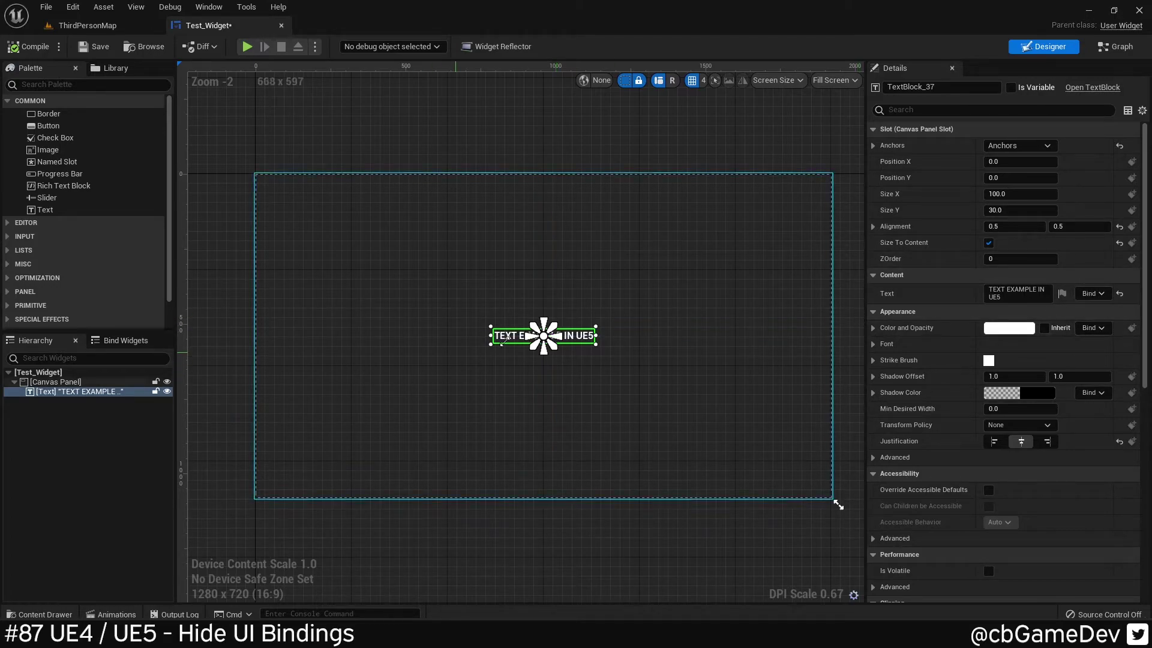
click(88, 25)
click(73, 7)
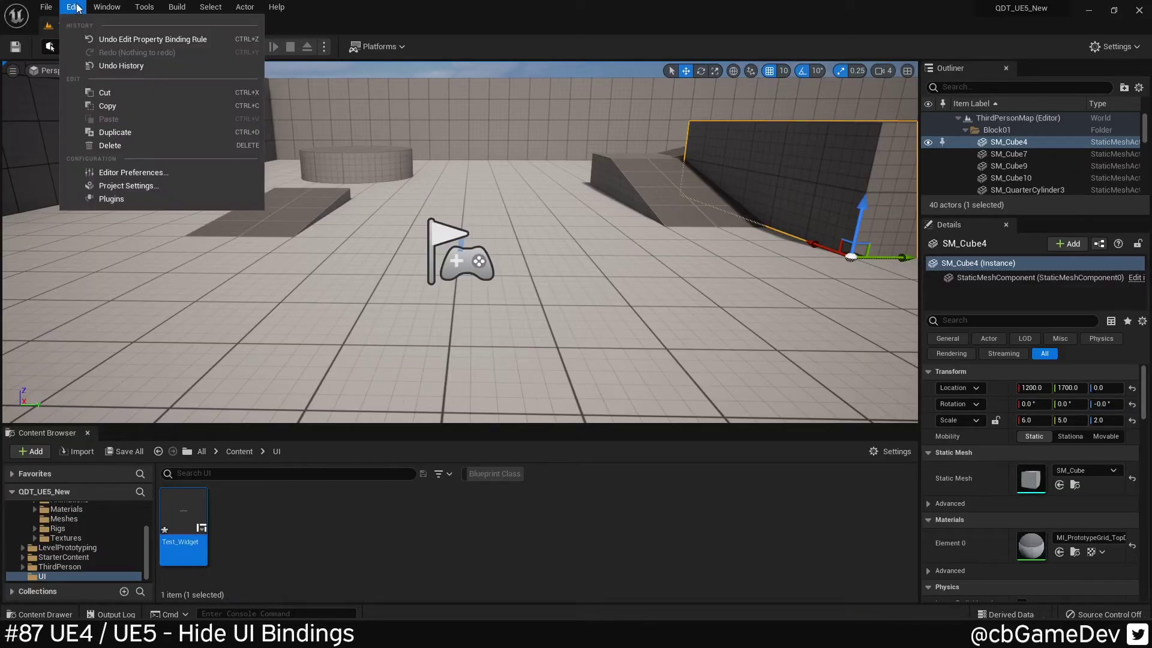
- In UE5 Widget Designer (Team) settings, set Property Binding Rule to Prevent and Error, then return to Test_Widget
click(125, 186)
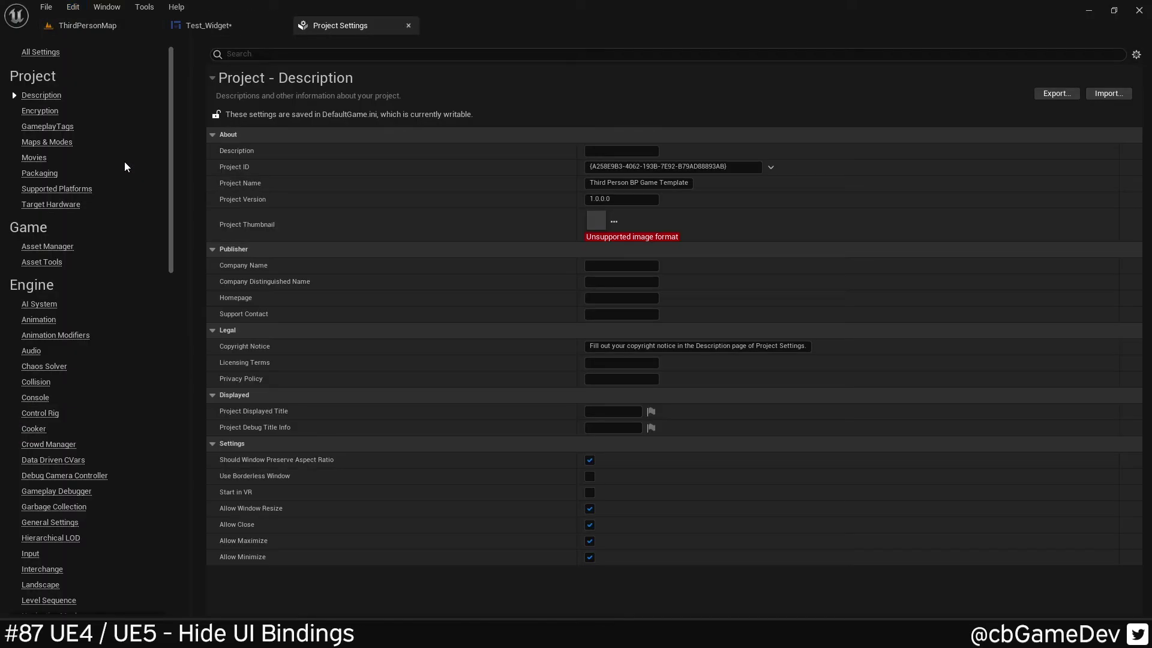
scroll(45, 501, down, 10)
click(45, 493)
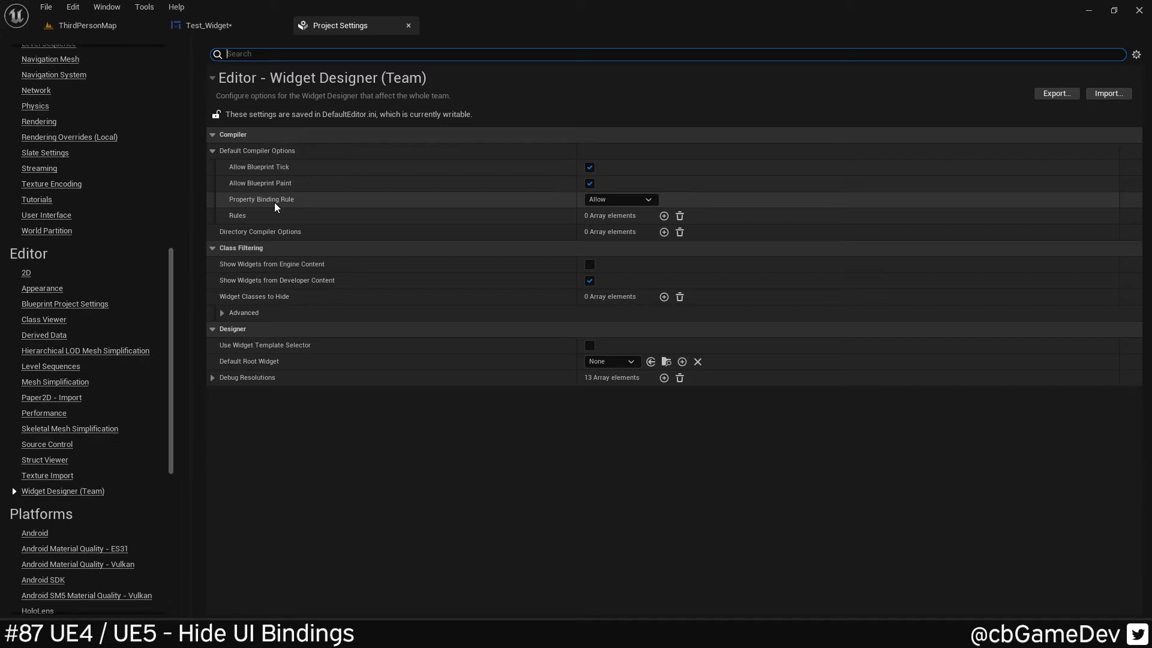
click(630, 199)
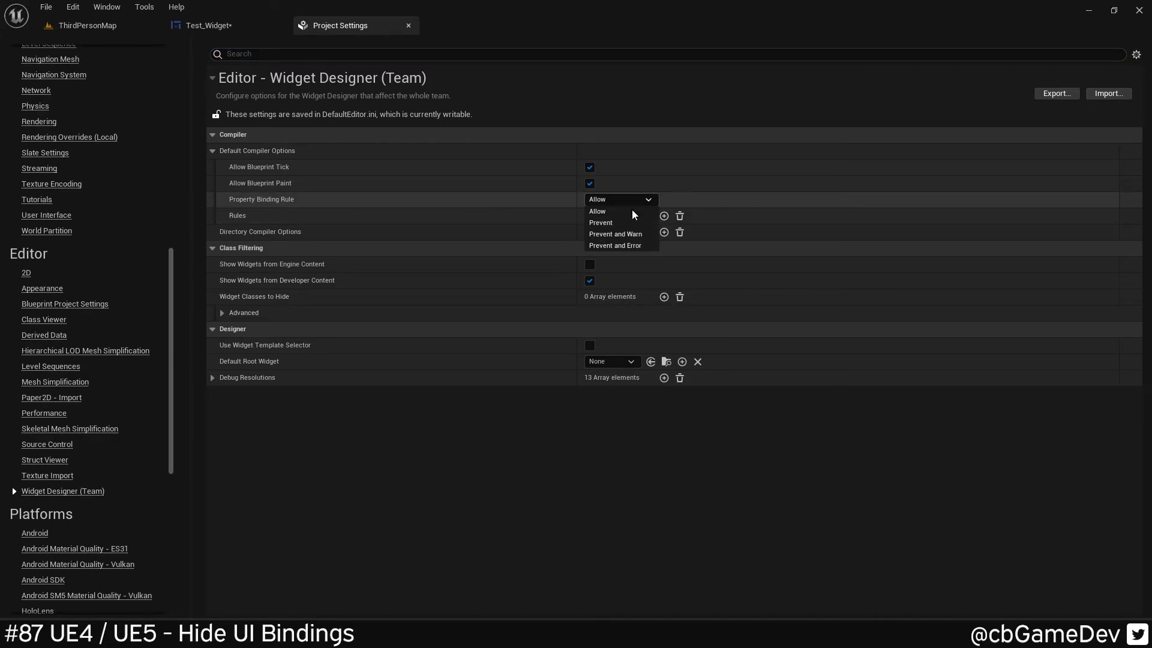
click(630, 247)
click(208, 26)
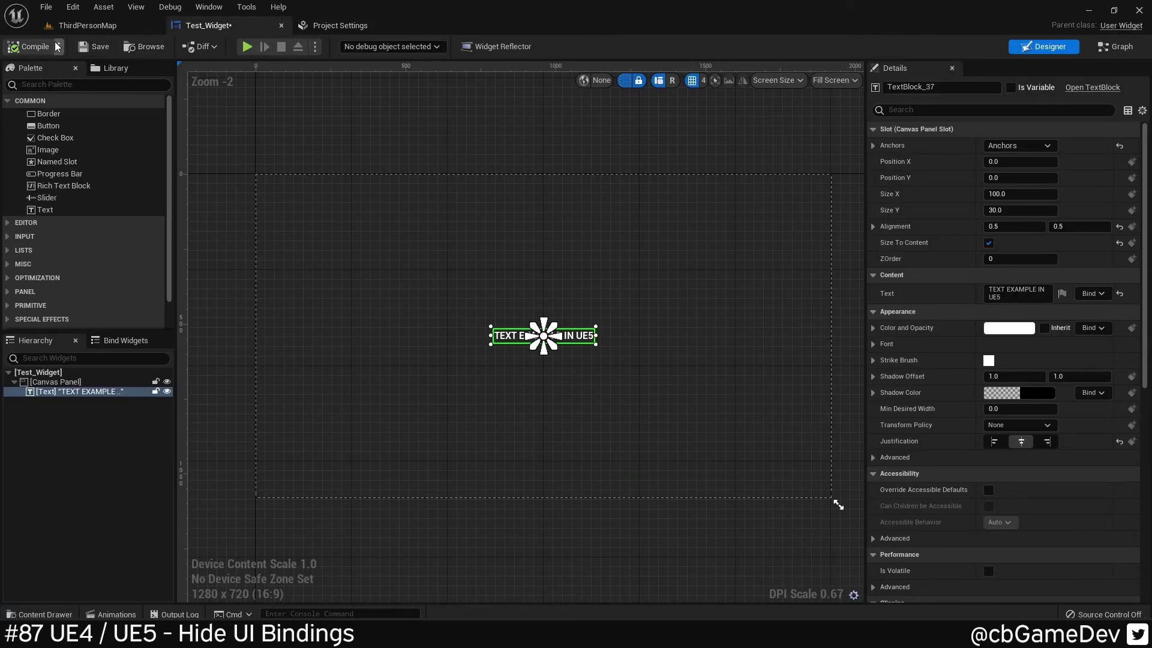